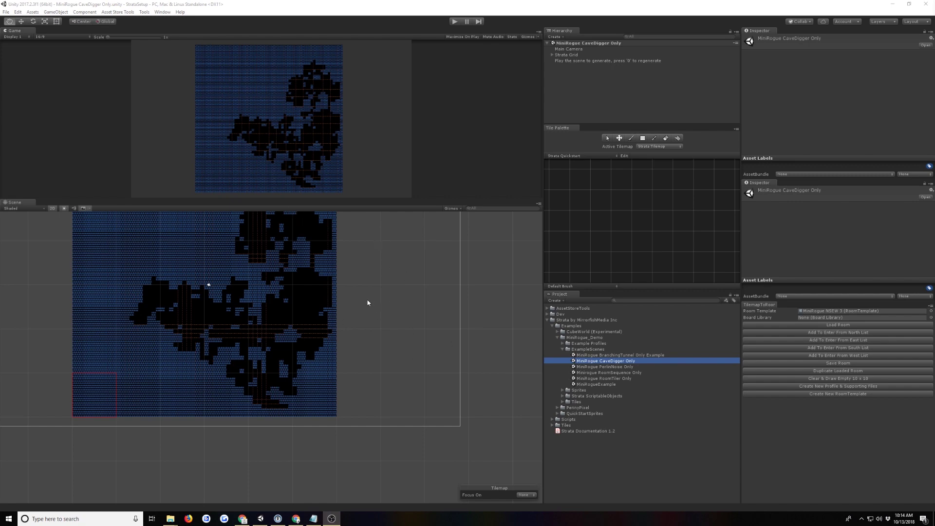
# - Open the MiniRogue Cave Digger generator's settings through the board generation profile assigned to Strata Tilemap
pyautogui.moveTo(390, 291); pyautogui.dragTo(437, 329, button='middle')
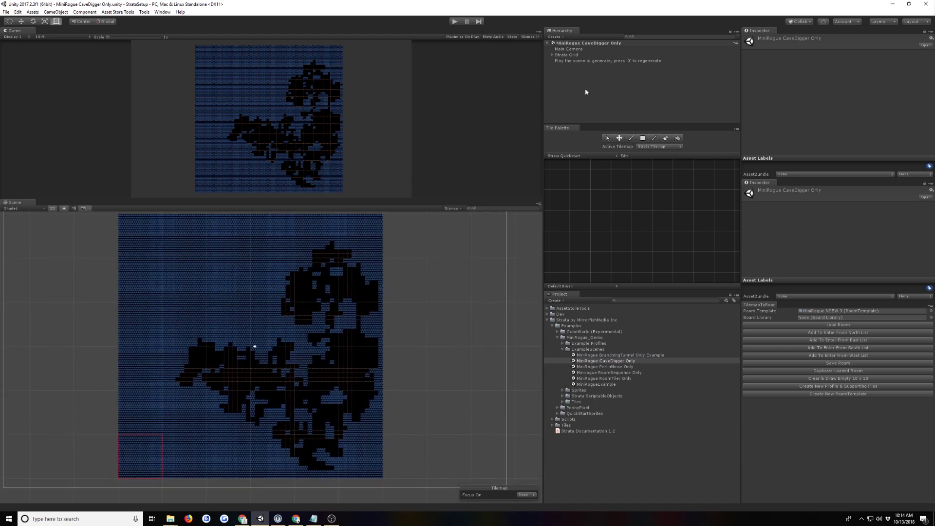
pyautogui.click(553, 55)
pyautogui.click(586, 61)
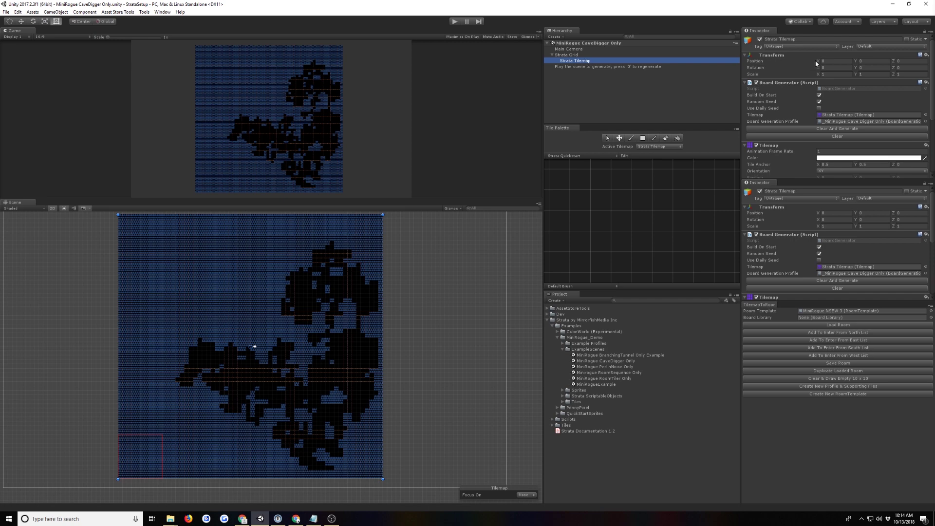
pyautogui.doubleClick(857, 122)
pyautogui.doubleClick(861, 116)
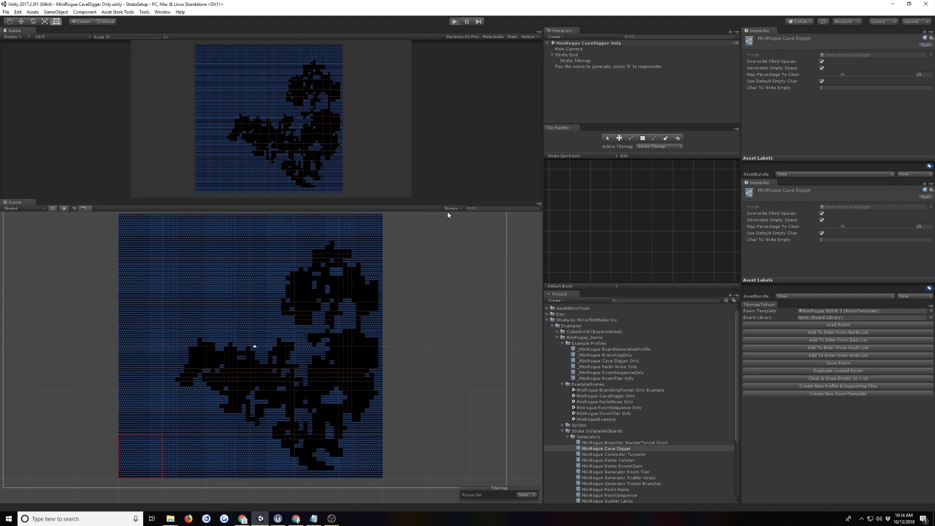
# - Run the CaveDigger Only scene and regenerate the cave board repeatedly to compare the layouts
pyautogui.hotkey('ctrl', 'p')
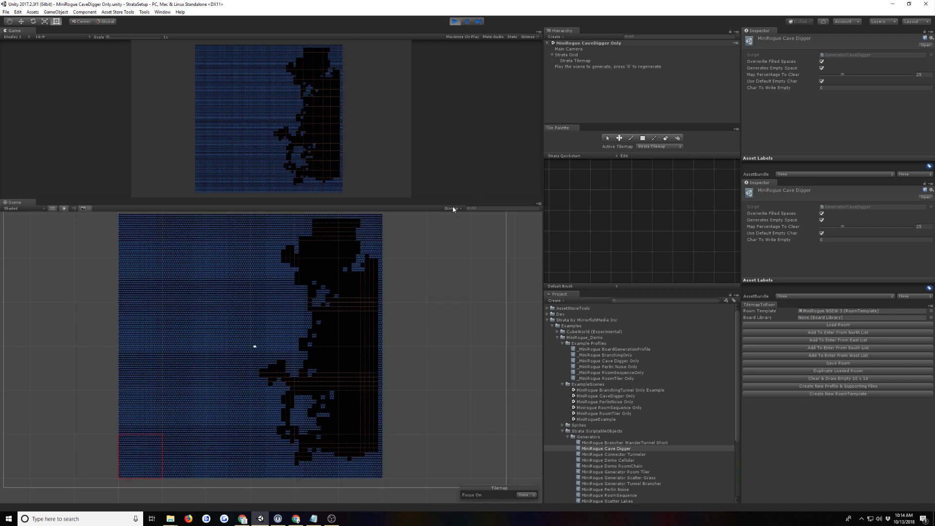
pyautogui.press('0')
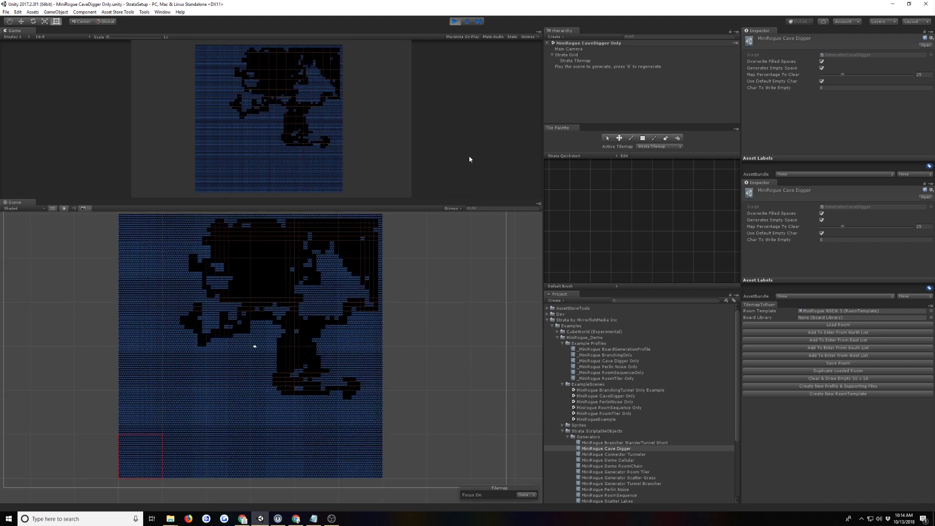
pyautogui.press('0')
pyautogui.press('0')
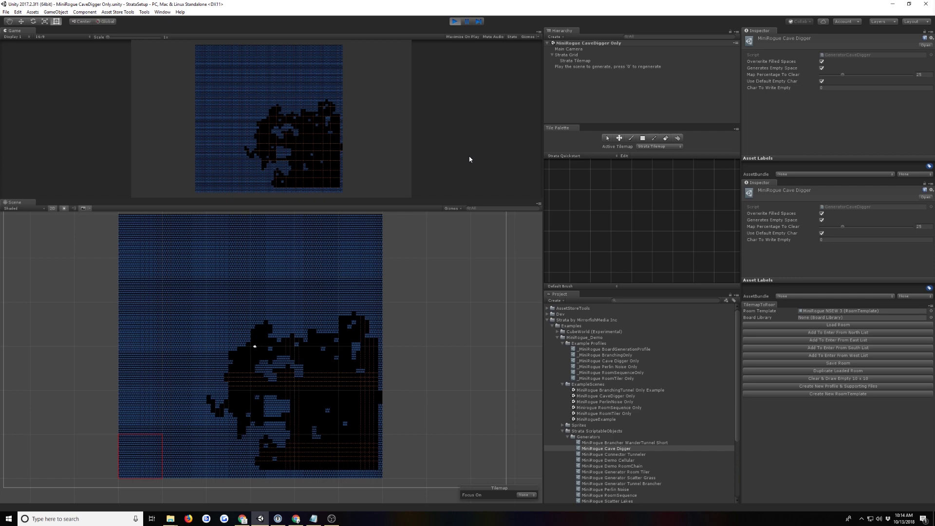
pyautogui.press('0')
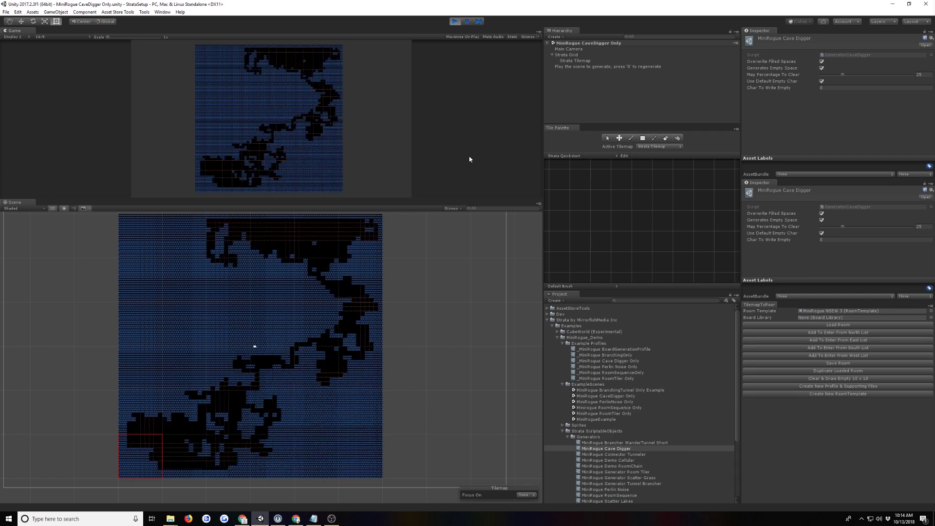
pyautogui.press('0')
pyautogui.press('0')
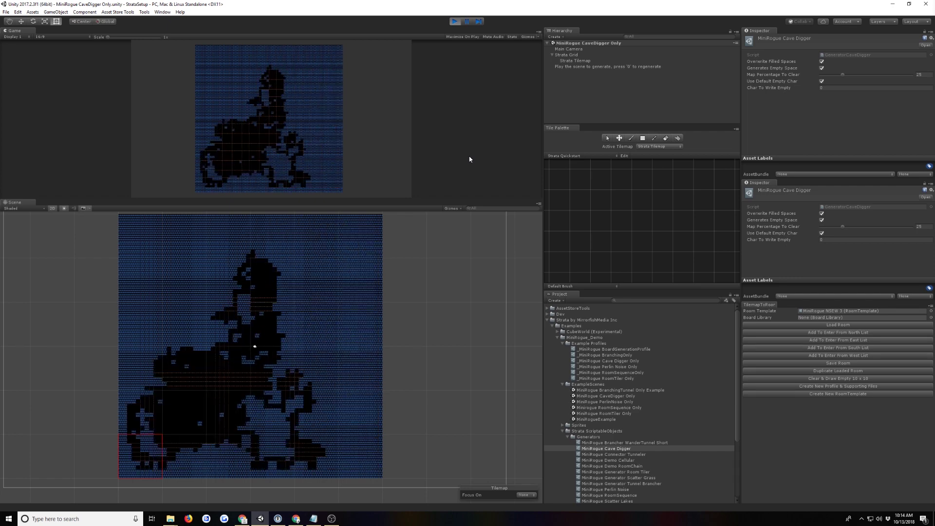
pyautogui.press('0')
pyautogui.press('0')
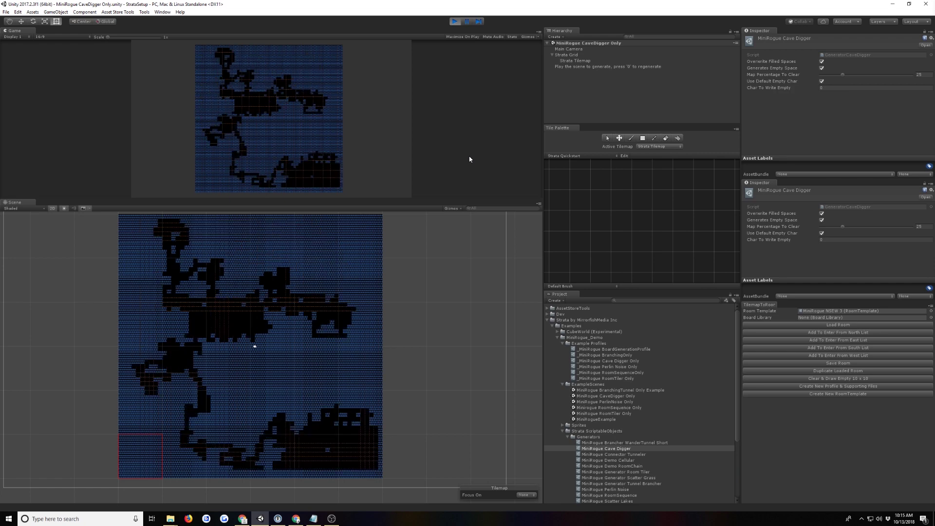
pyautogui.press('0')
pyautogui.press('0')
pyautogui.press('0')
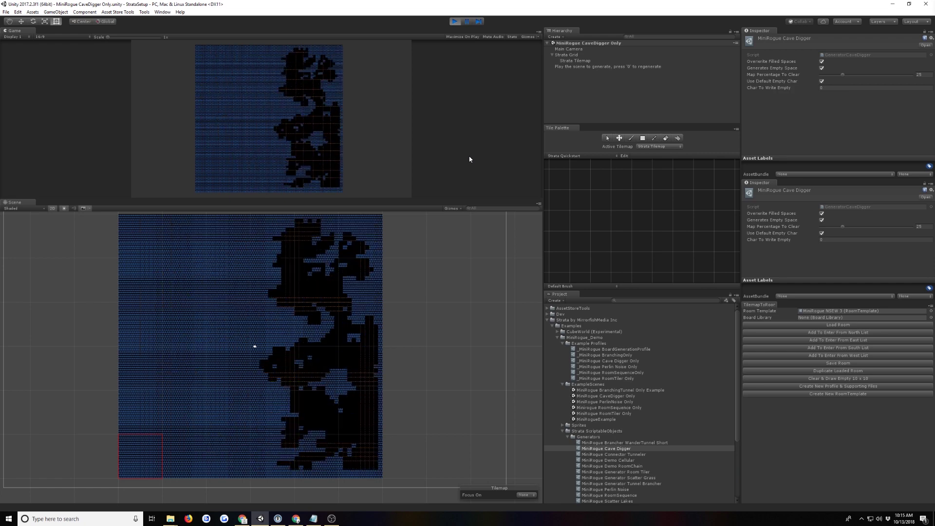
pyautogui.press('0')
pyautogui.press('0')
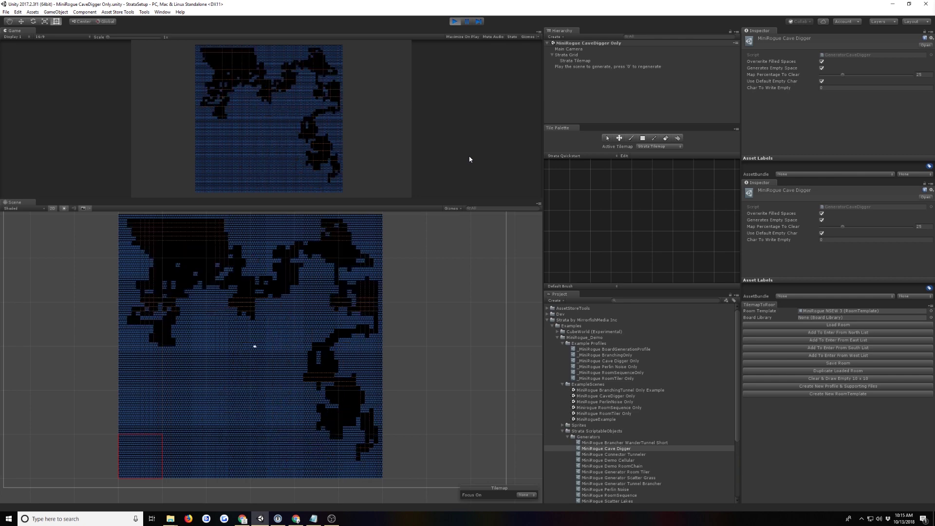
pyautogui.press('0')
pyautogui.press('0')
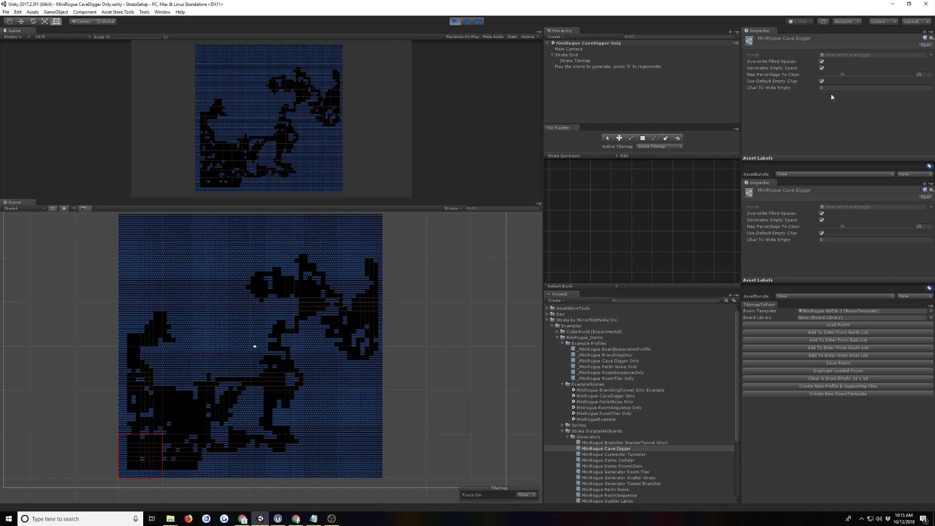
# - Set the Cave Digger's Map Percentage To Clear to 50 and regenerate the board several times
pyautogui.moveTo(843, 74); pyautogui.dragTo(860, 77)
pyautogui.press('0')
pyautogui.press('0')
pyautogui.press('0')
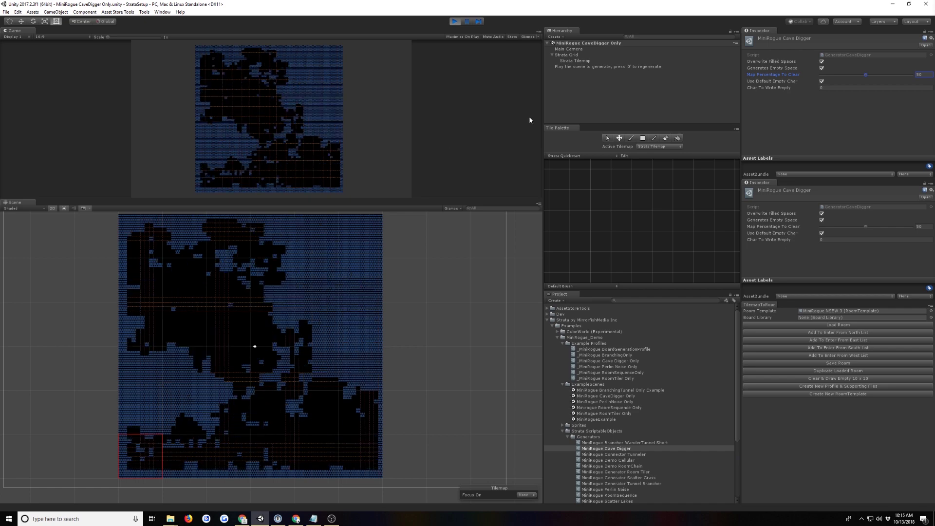
# - Lower the Cave Digger's Map Percentage To Clear to 7 and regenerate the board several times
pyautogui.moveTo(831, 76); pyautogui.dragTo(827, 75)
pyautogui.press('0')
pyautogui.press('0')
pyautogui.press('0')
pyautogui.press('0')
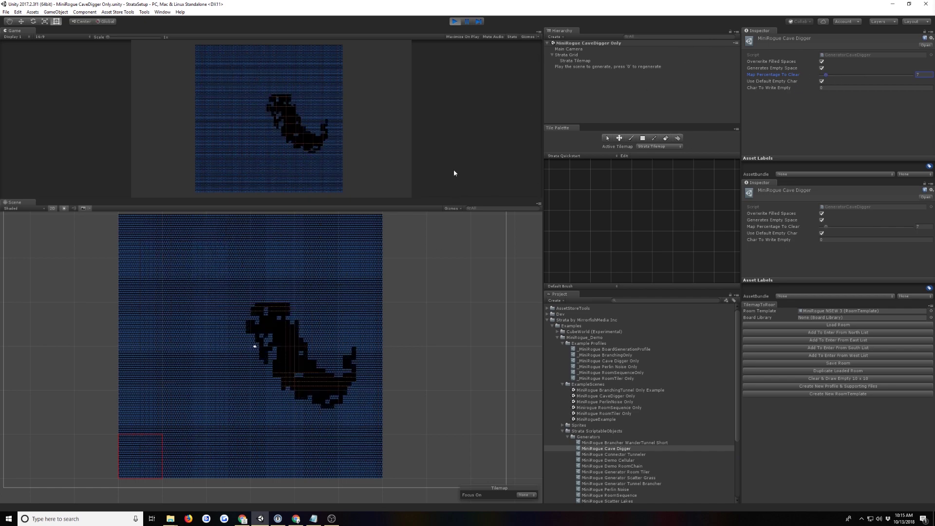
pyautogui.press('0')
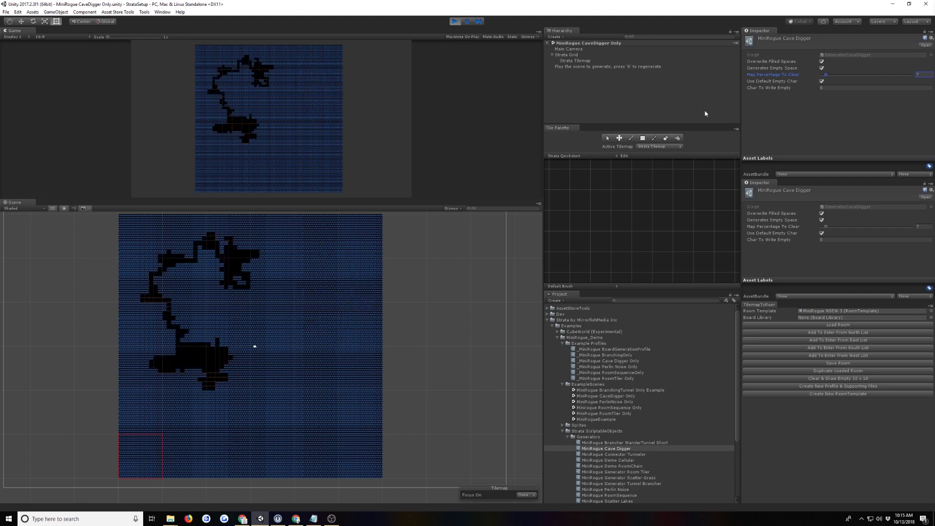
# - Point out the Use Default Empty Char and Char To Write Empty settings and exit play mode
pyautogui.click(786, 82)
pyautogui.click(760, 87)
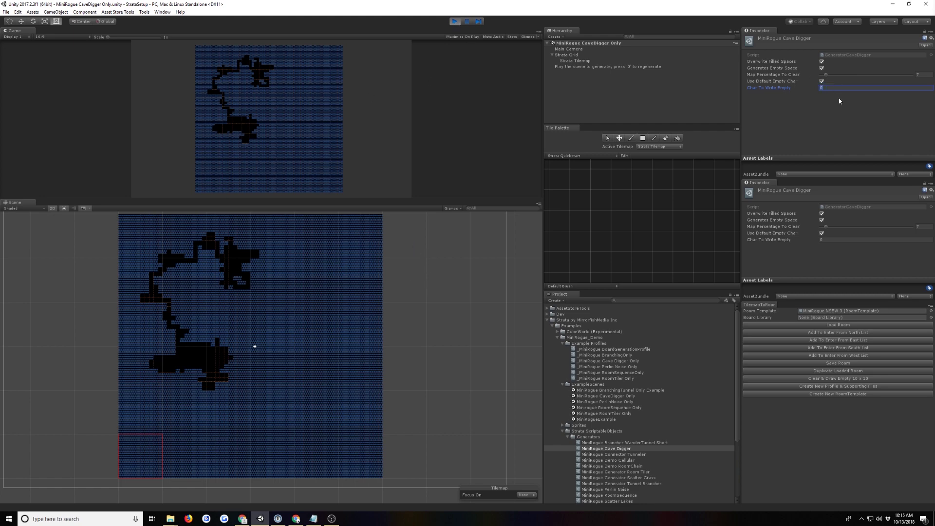
pyautogui.click(455, 21)
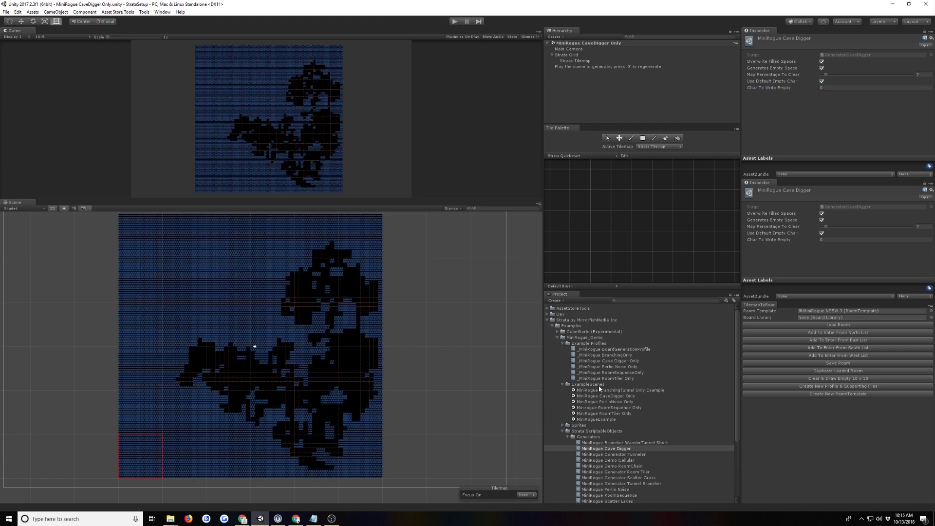
# - Open the MiniRogue PerlinNoise Only scene and run it
pyautogui.doubleClick(615, 403)
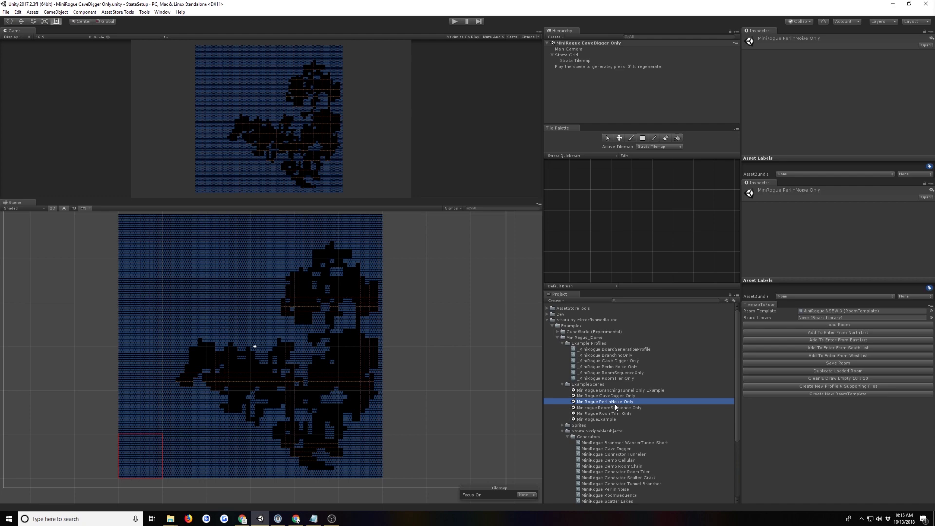
pyautogui.click(455, 21)
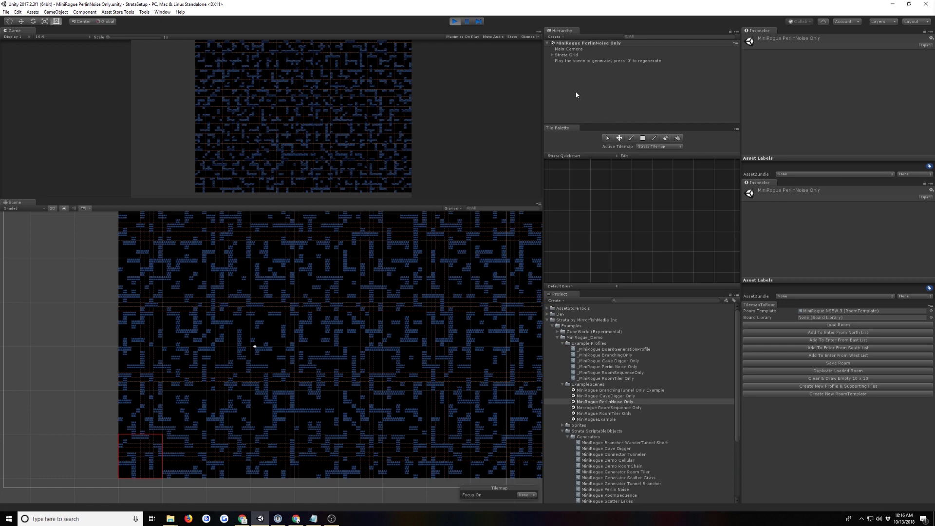
# - Open the MiniRogue Perlin Noise generator's settings through the board generation profile of this scene's Strata Tilemap
pyautogui.click(552, 55)
pyautogui.click(570, 61)
pyautogui.doubleClick(859, 121)
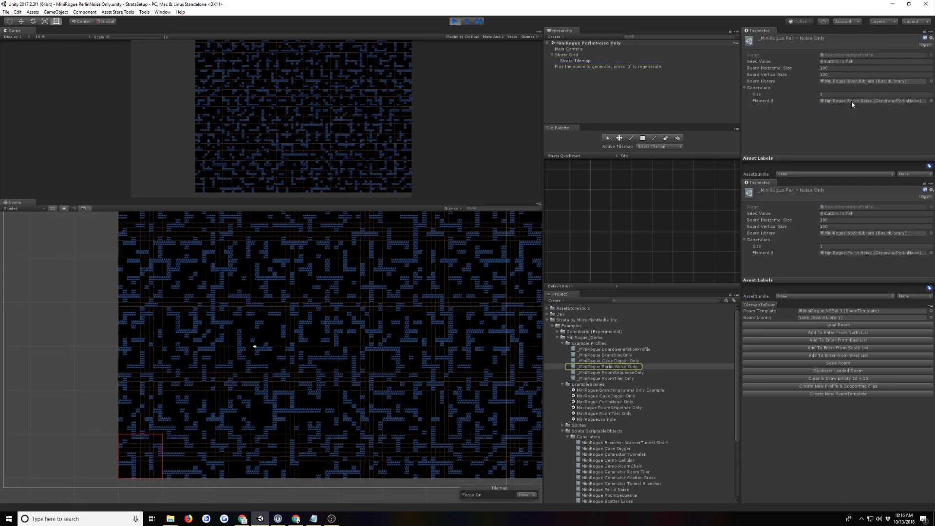
pyautogui.doubleClick(852, 102)
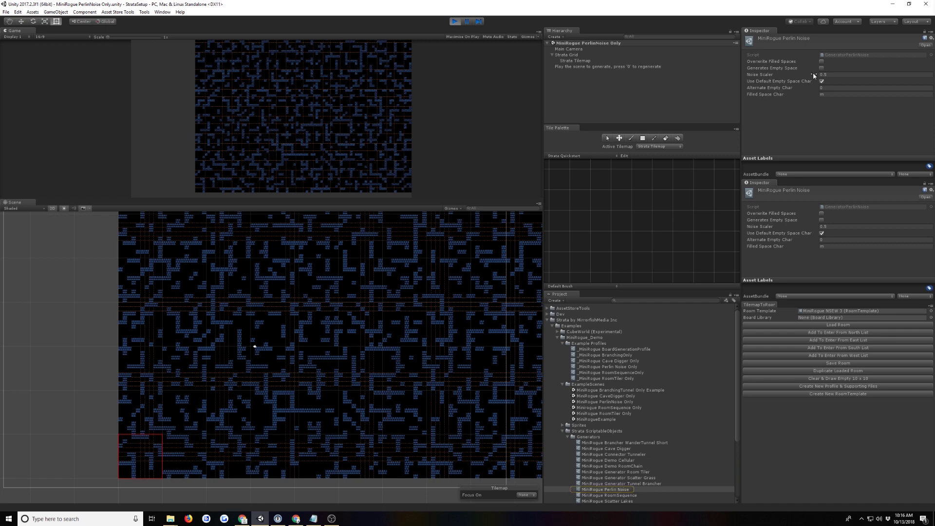
# - Try the Perlin Noise generator's Noise Scaler at 0.19 and 0.05, regenerating the board after each change
pyautogui.moveTo(814, 77); pyautogui.dragTo(815, 80)
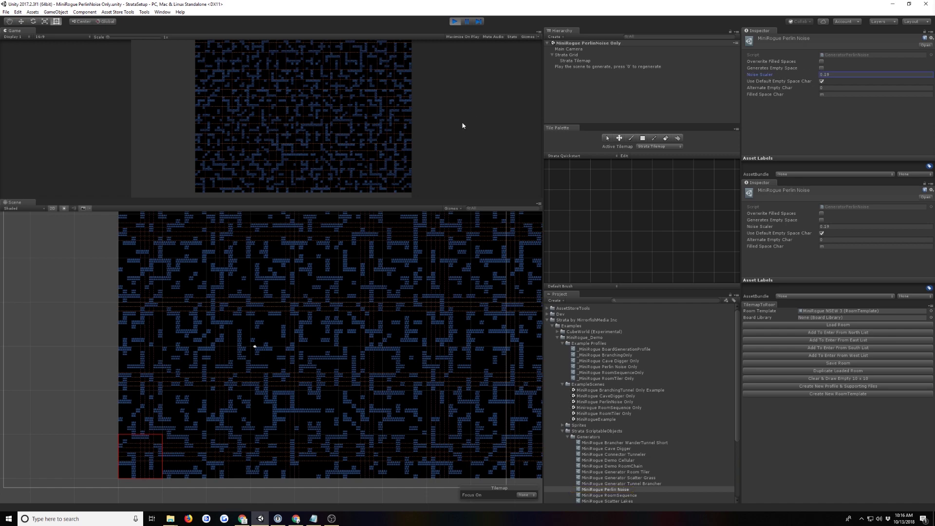
pyautogui.press('0')
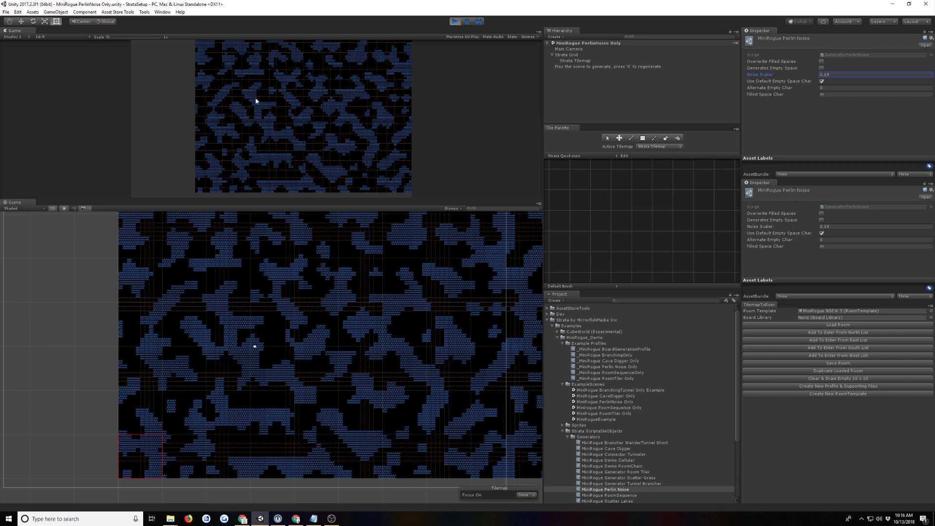
pyautogui.moveTo(816, 73); pyautogui.dragTo(814, 77)
pyautogui.press('0')
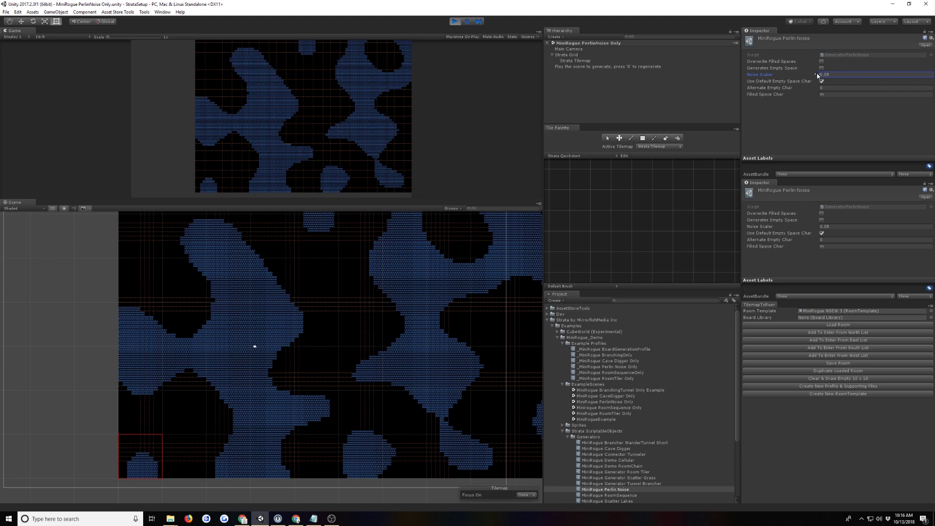
# - Raise the Noise Scaler in stages to 1.02, regenerating the board to compare results, and exit play mode
pyautogui.moveTo(817, 72); pyautogui.dragTo(843, 73)
pyautogui.press('0')
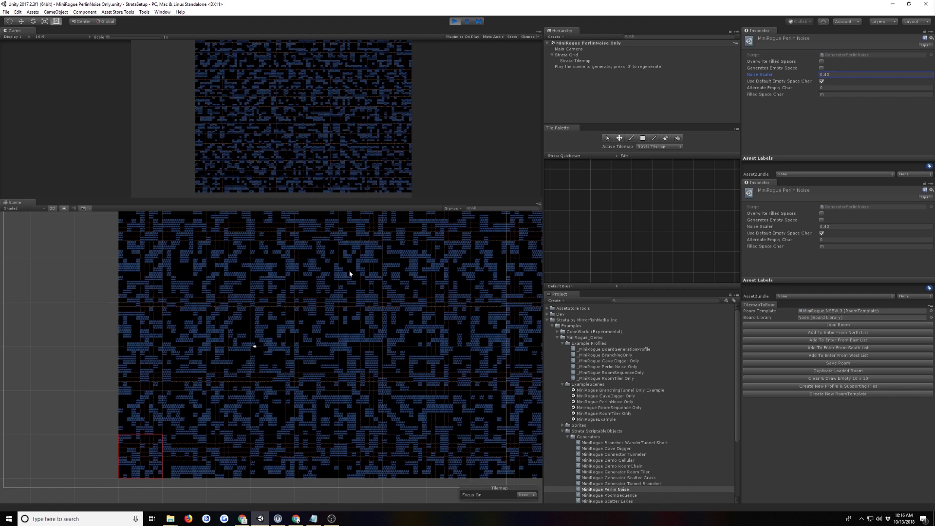
pyautogui.write('0.92')
pyautogui.write('02')
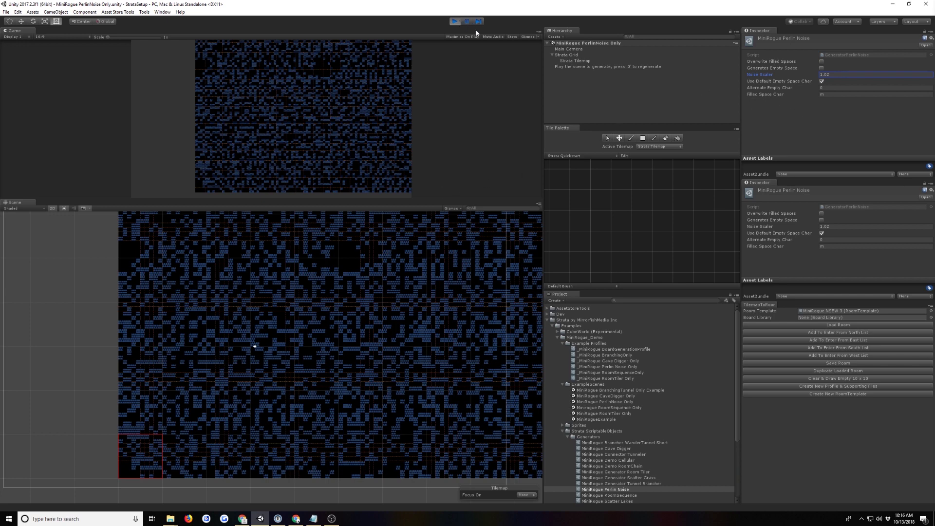
pyautogui.click(453, 21)
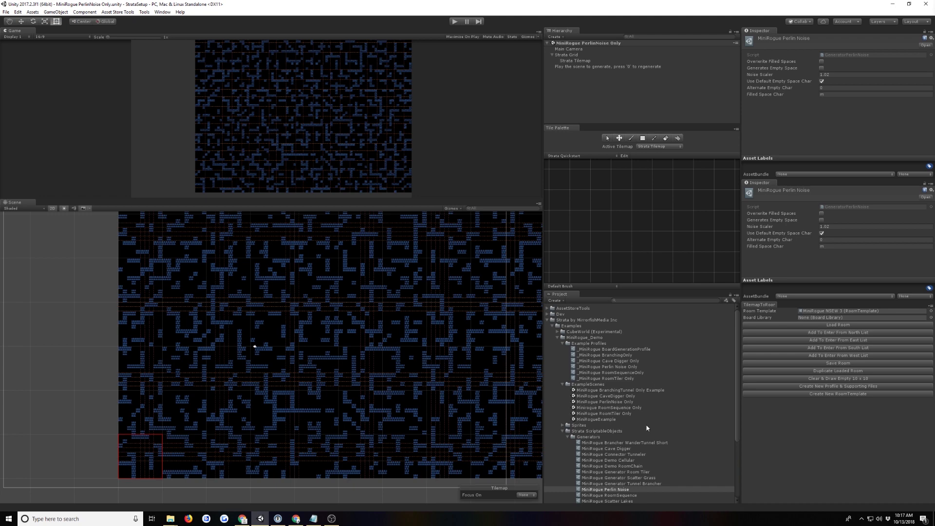
# - Open the Minirogue RoomSequence Only scene, run it and regenerate the room layout several times
pyautogui.doubleClick(641, 408)
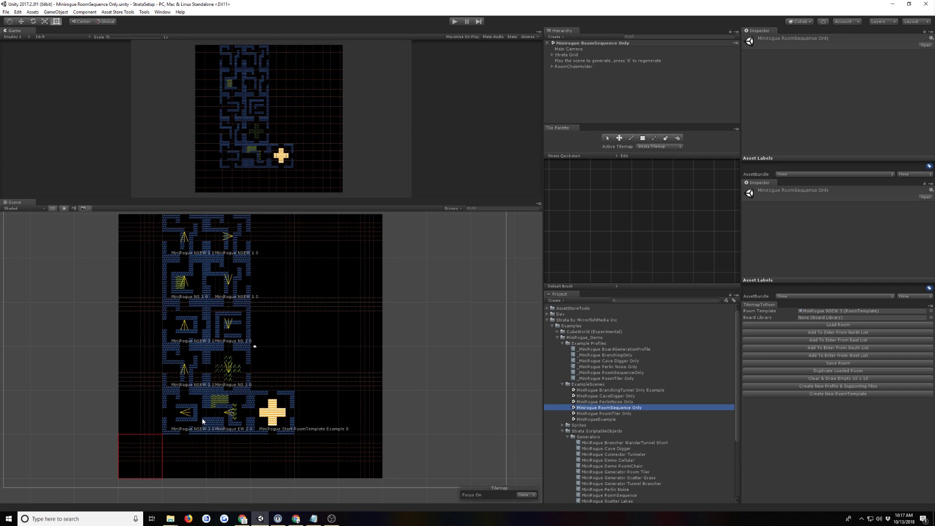
pyautogui.click(454, 21)
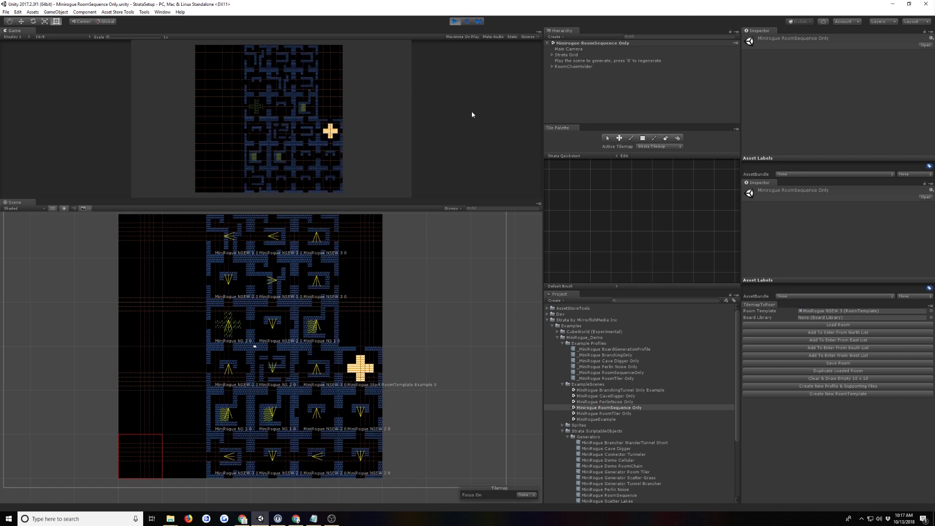
pyautogui.press('0')
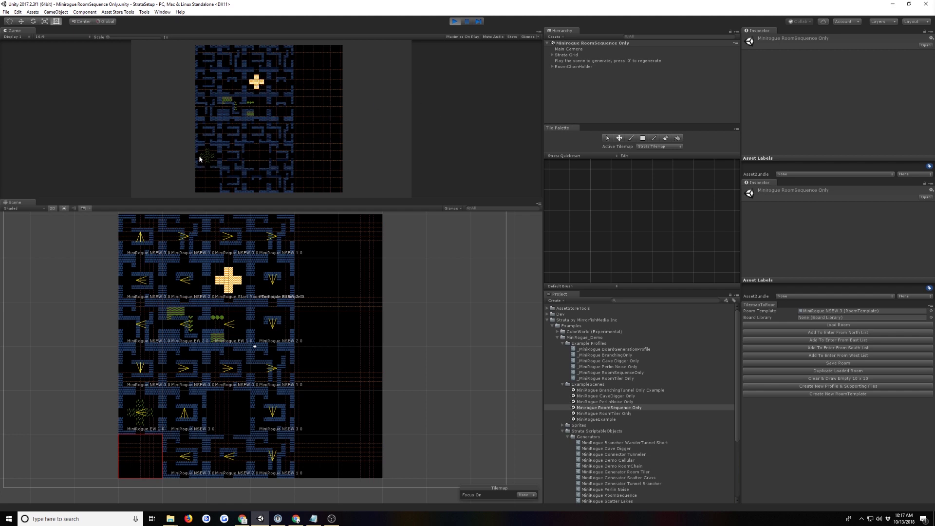
pyautogui.press('0')
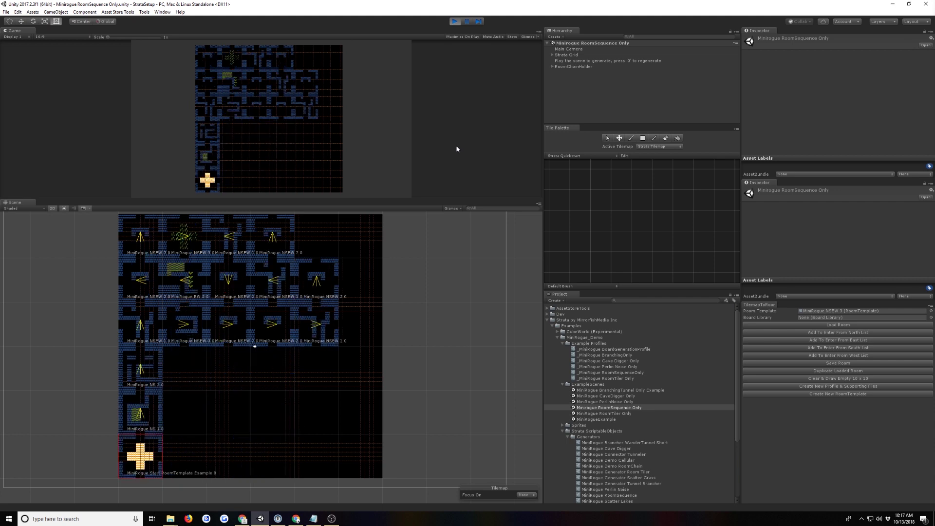
pyautogui.press('0')
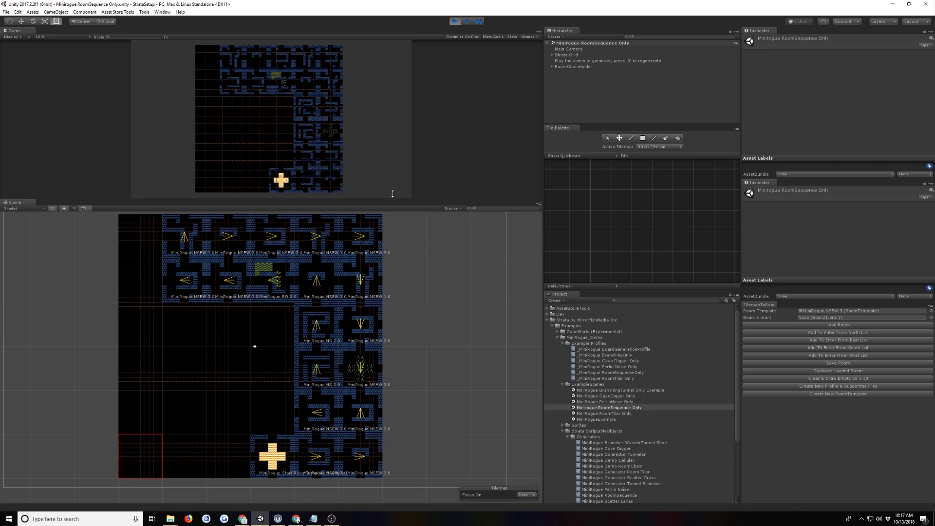
pyautogui.press('0')
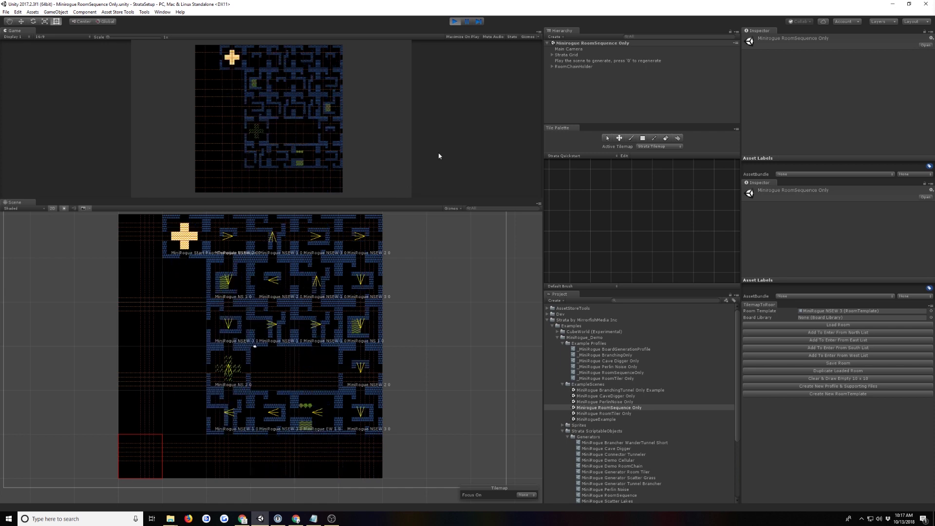
# - Inspect the MiniRogue Start RoomTemplate Example 0 object inside RoomChainHolder and exit play mode
pyautogui.click(552, 66)
pyautogui.click(581, 74)
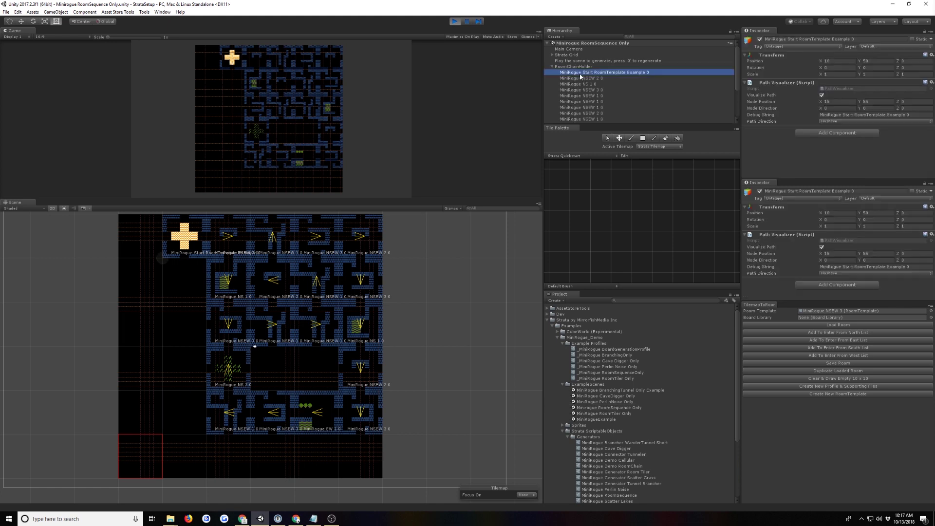
pyautogui.click(456, 22)
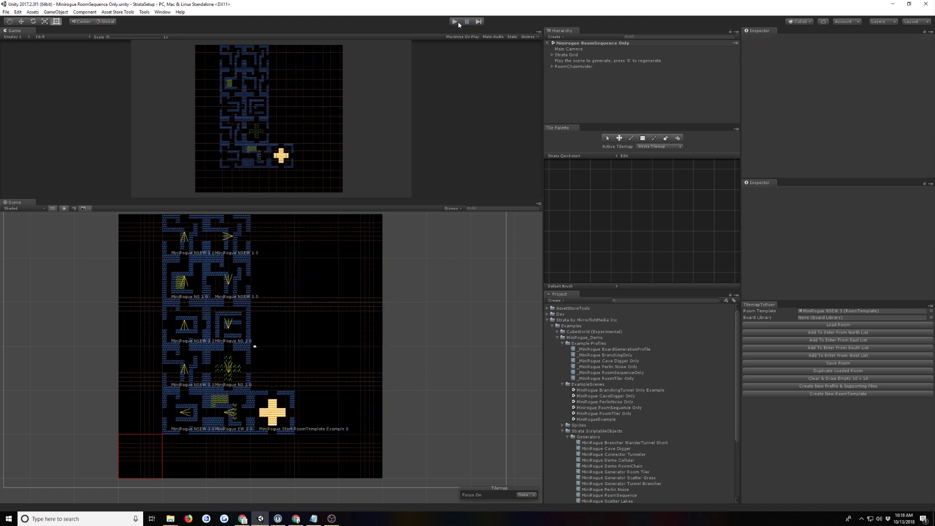
# - Open the MiniRogue RoomSequence generator through the Strata Tilemap's board generation profile and review its settings down to Destroy Room Chain Holder
pyautogui.click(553, 54)
pyautogui.click(570, 60)
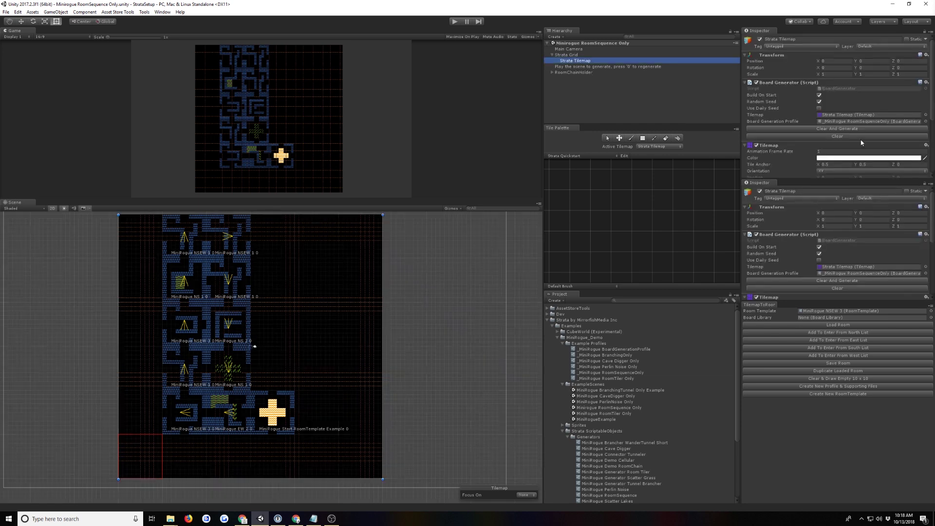
pyautogui.doubleClick(858, 122)
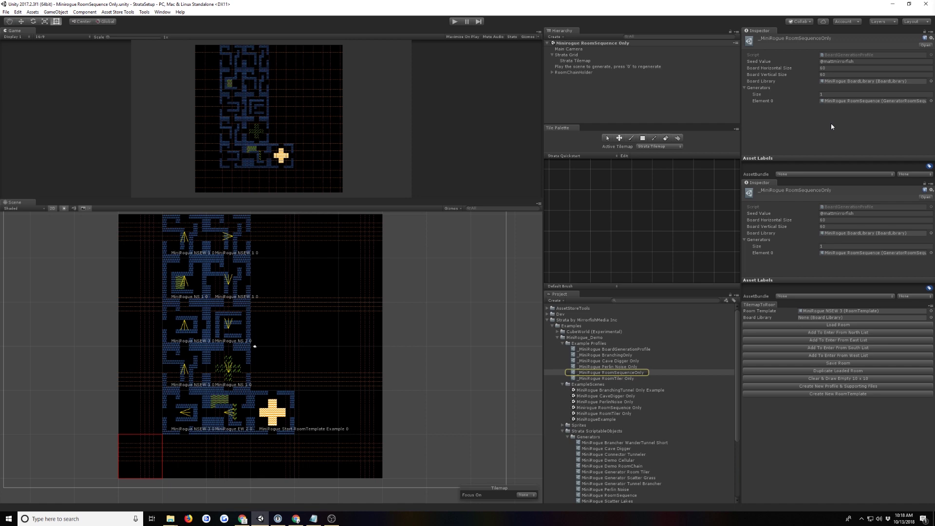
pyautogui.doubleClick(866, 101)
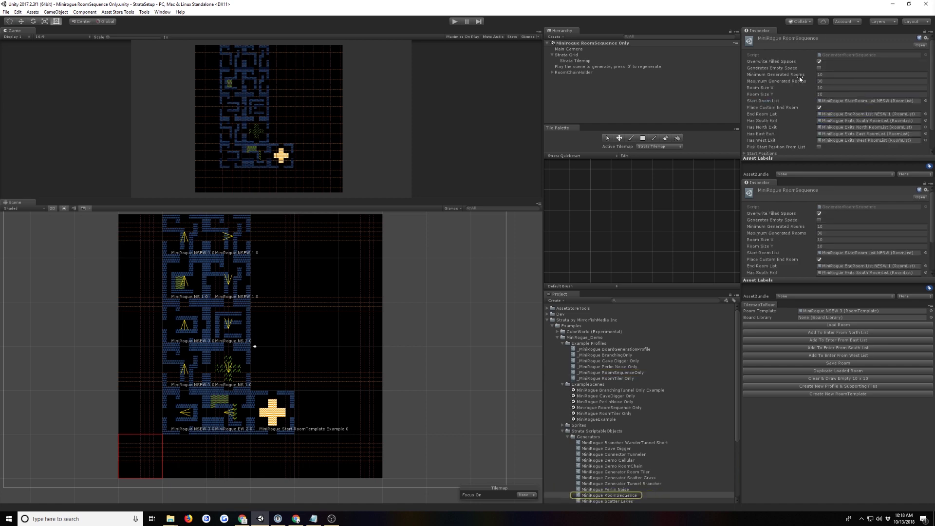
pyautogui.scroll(-2, 787, 86)
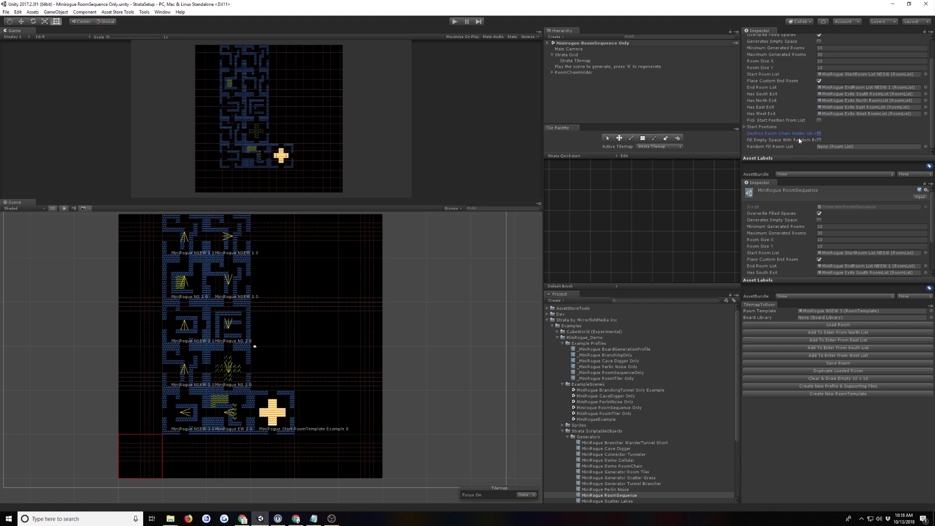
pyautogui.moveTo(793, 136)
# - Expand RoomChainHolder and inspect the Node Direction of the MiniRogue Start RoomTemplate Example 0 object
pyautogui.click(551, 76)
pyautogui.click(552, 73)
pyautogui.click(726, 83)
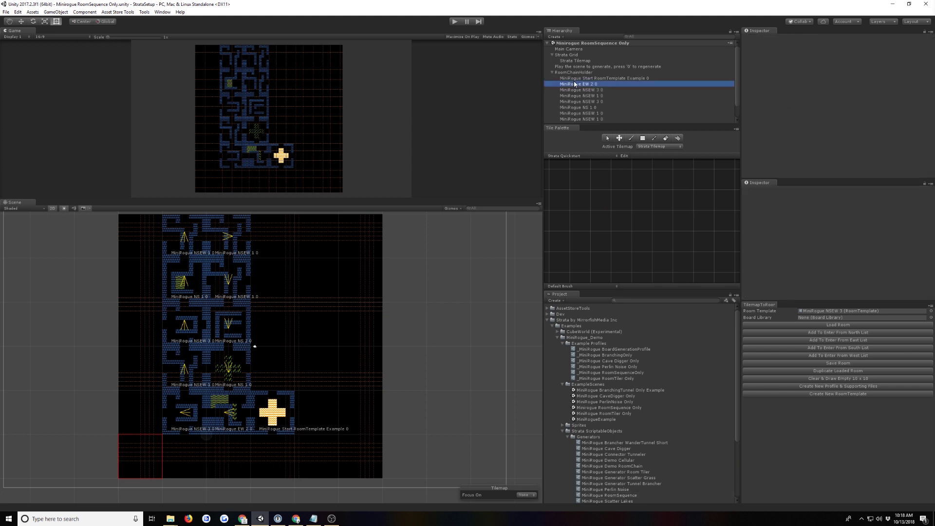
pyautogui.click(727, 78)
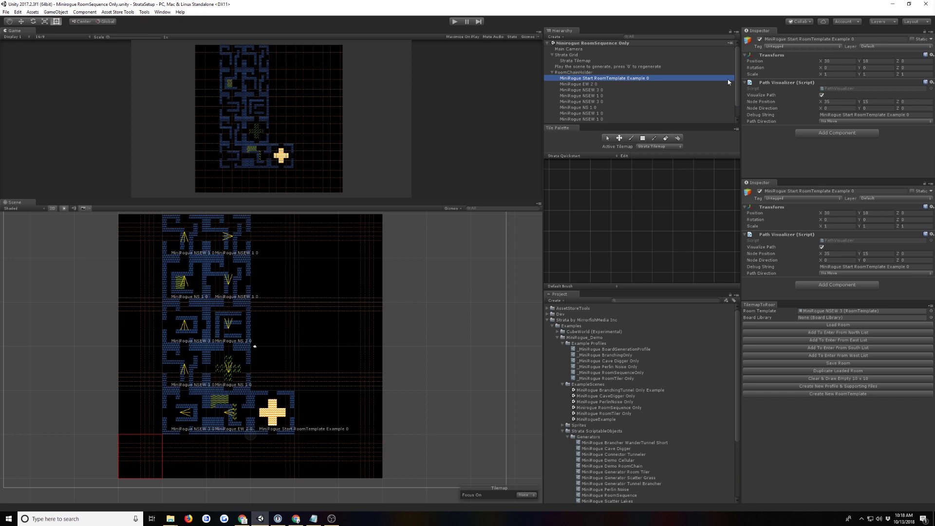
pyautogui.click(775, 106)
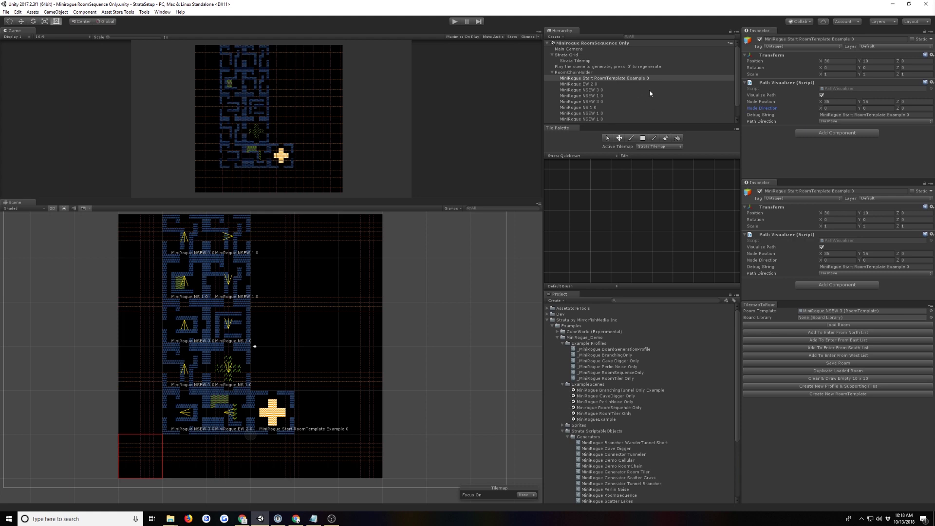
# - Inspect the Node Direction, Debug String and Path Direction of the MiniRogue EW 2 0 room in RoomChainHolder
pyautogui.click(624, 84)
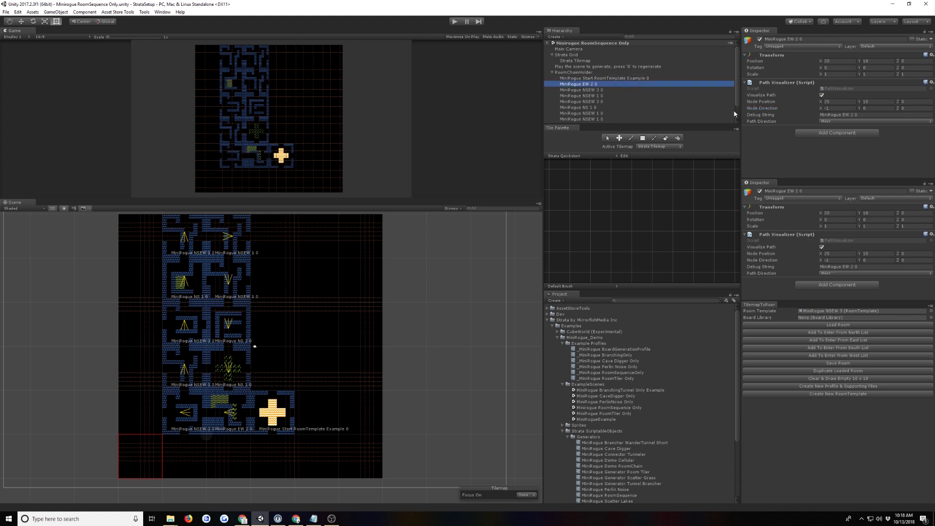
pyautogui.click(767, 110)
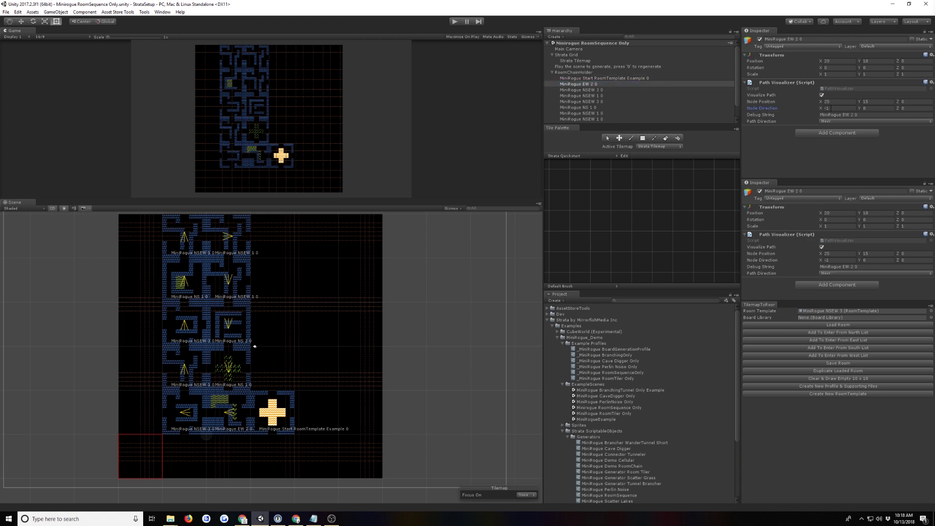
pyautogui.click(859, 115)
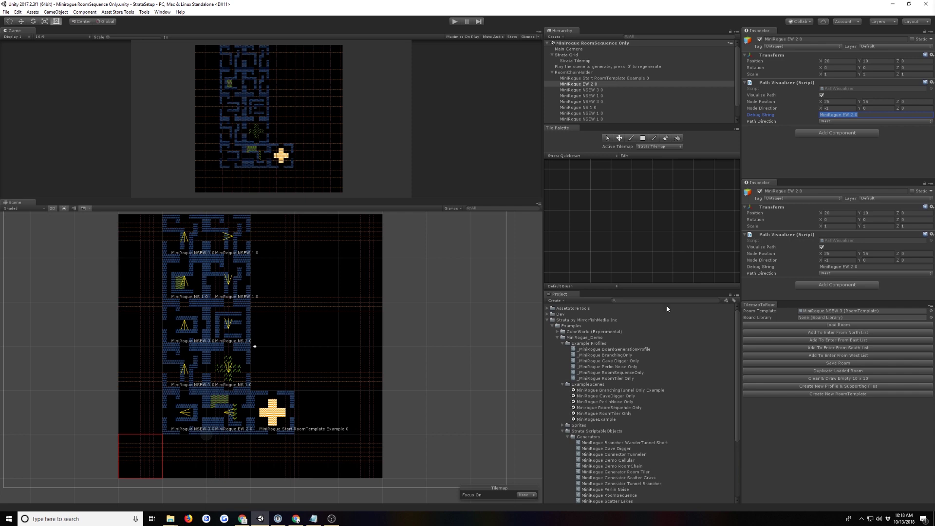
pyautogui.click(772, 122)
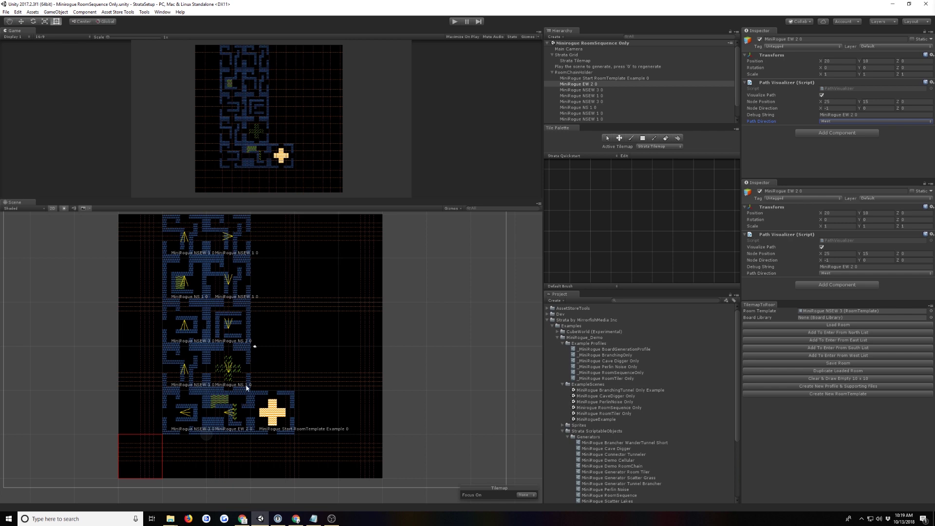
pyautogui.click(647, 413)
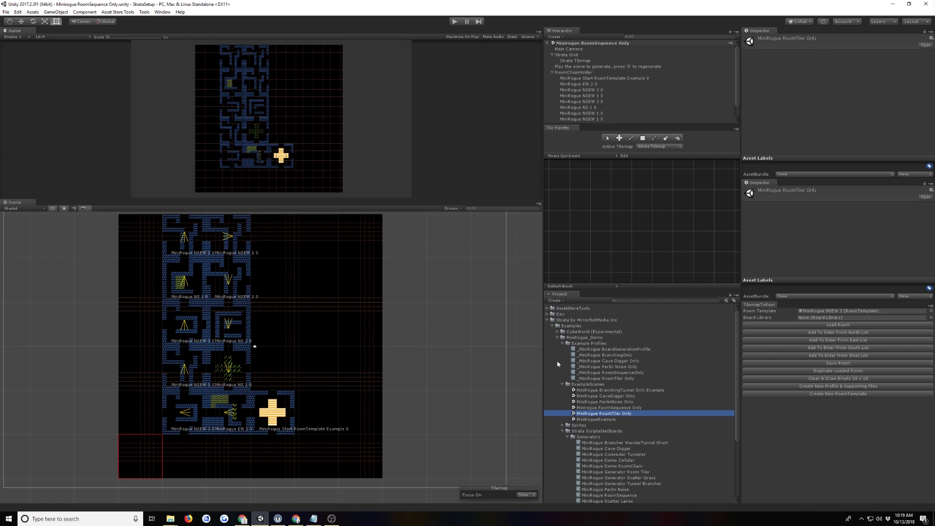
pyautogui.click(566, 344)
pyautogui.click(563, 344)
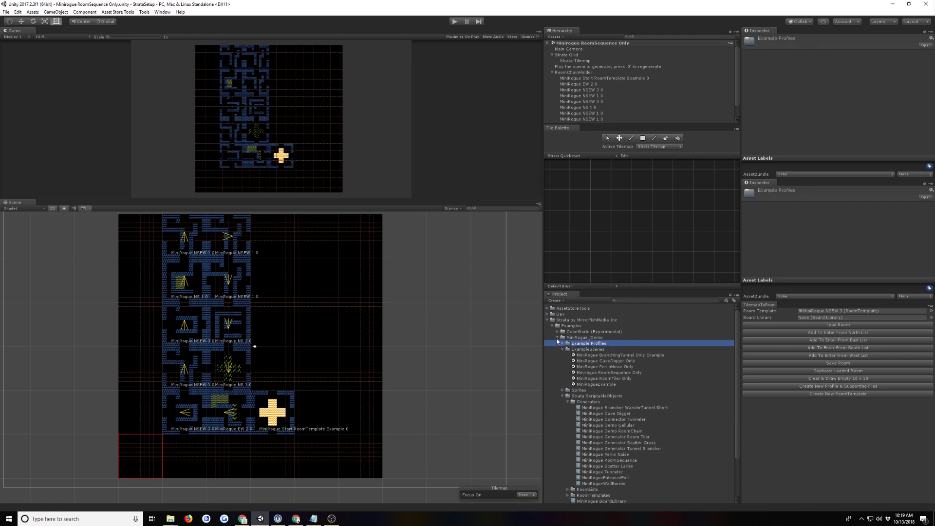
pyautogui.click(563, 350)
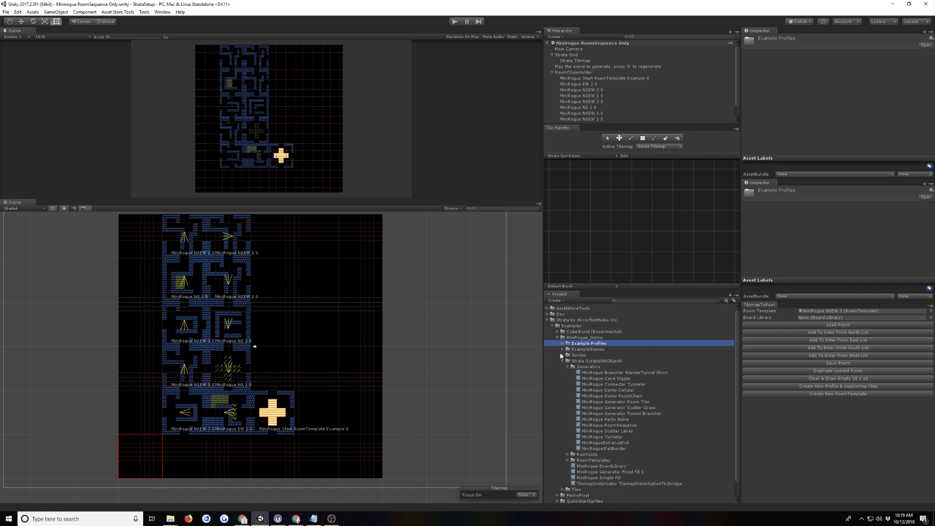
pyautogui.click(562, 343)
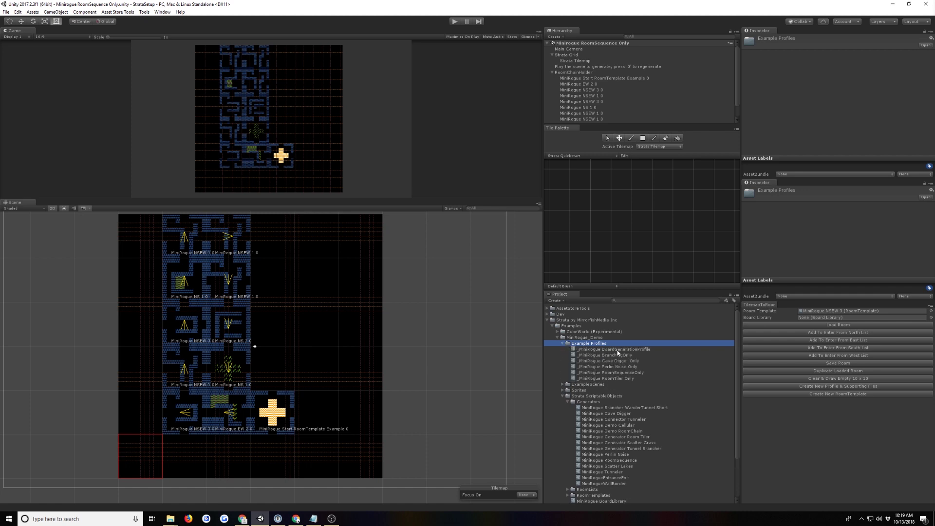
# - Open the MiniRogue BranchingTunnel Only Example scene from ExampleScenes, run it to generate a tunnel layout and exit play mode
pyautogui.click(566, 385)
pyautogui.click(563, 385)
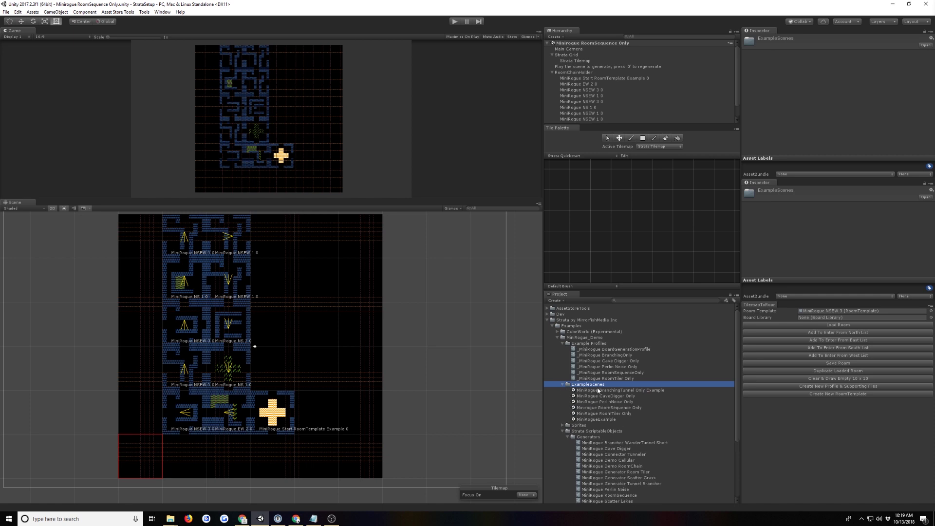
pyautogui.doubleClick(598, 390)
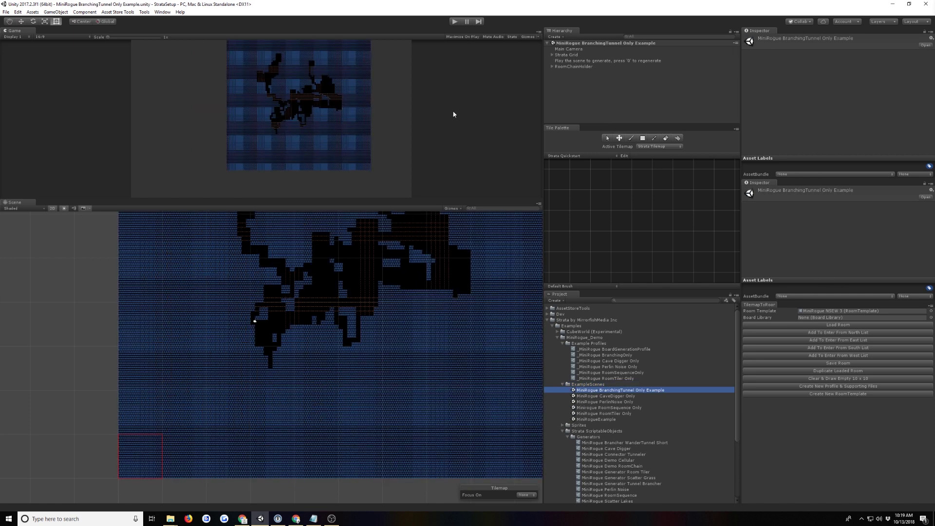
pyautogui.click(455, 21)
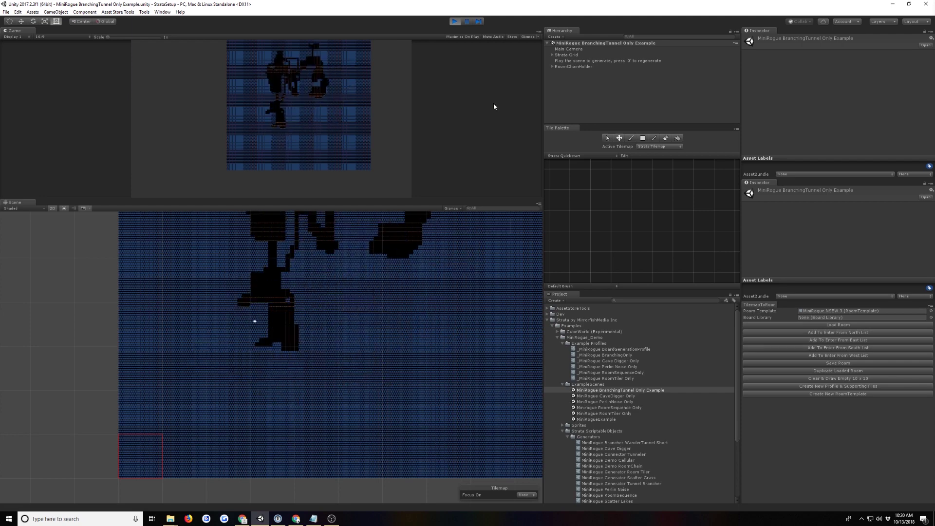
pyautogui.click(454, 22)
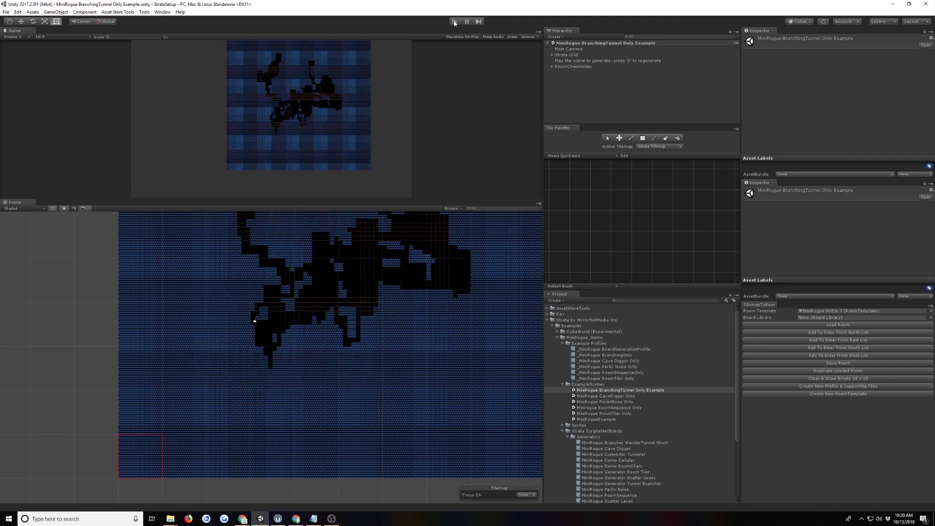
# - Open the CubeWorld 3D Example Scene from the CubeWorld (Experimental) folder, run it to generate the 3D level and exit play mode
pyautogui.click(563, 385)
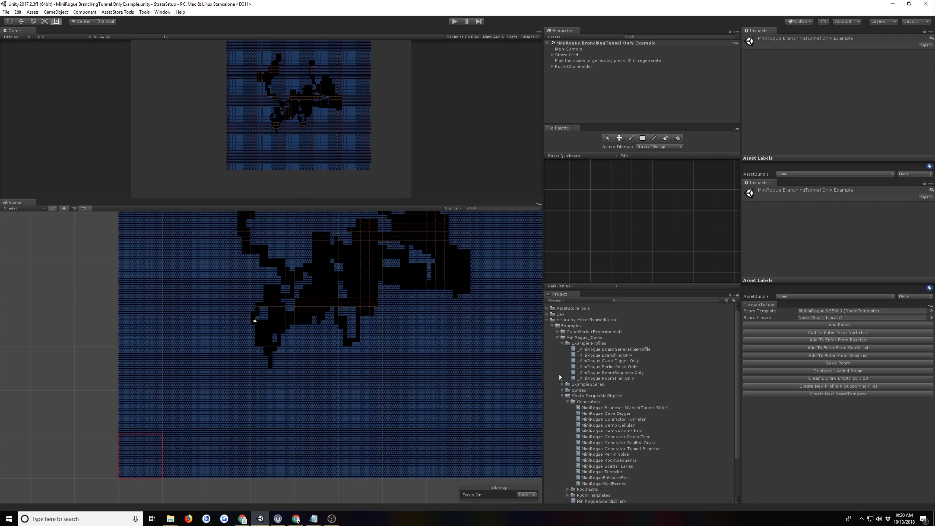
pyautogui.click(559, 339)
pyautogui.click(558, 332)
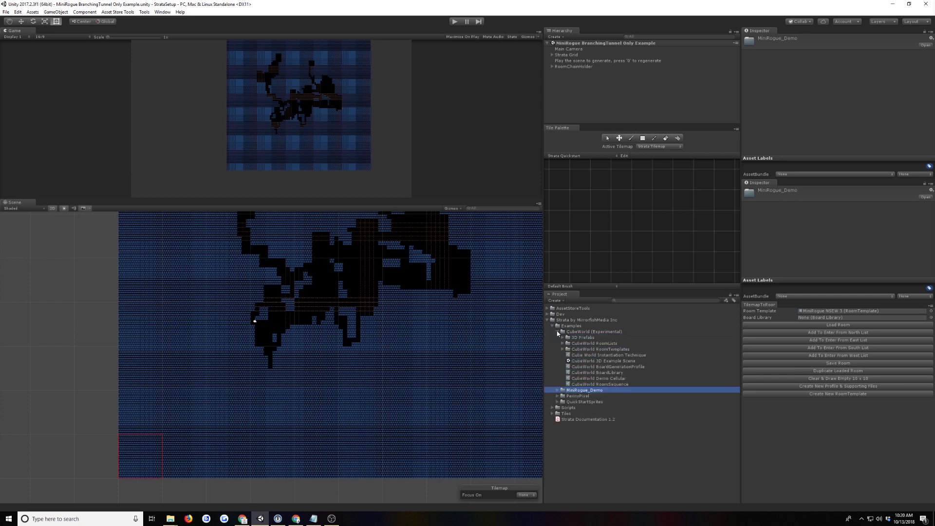
pyautogui.doubleClick(579, 361)
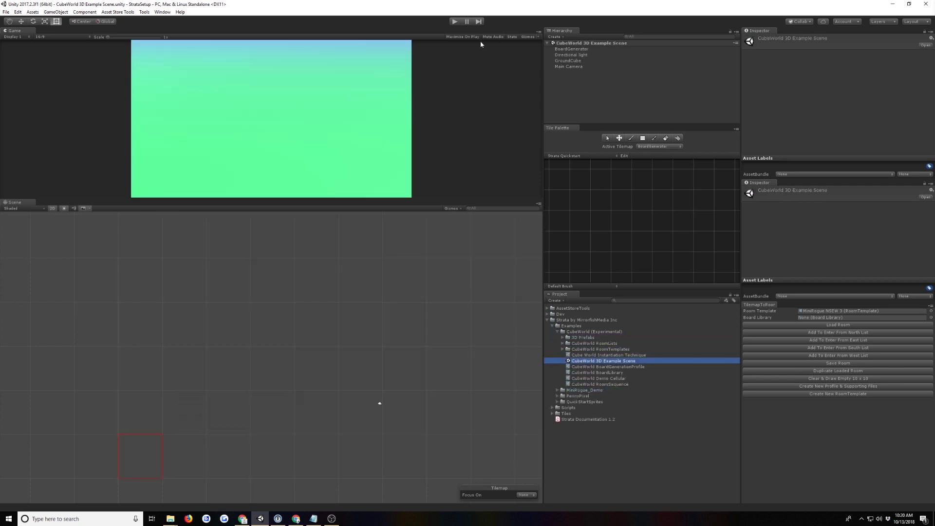
pyautogui.click(455, 22)
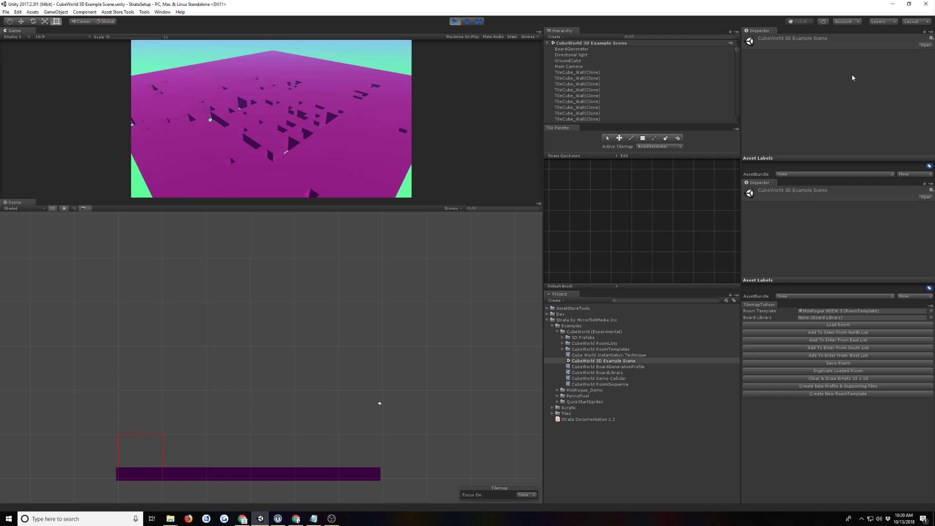
pyautogui.click(456, 21)
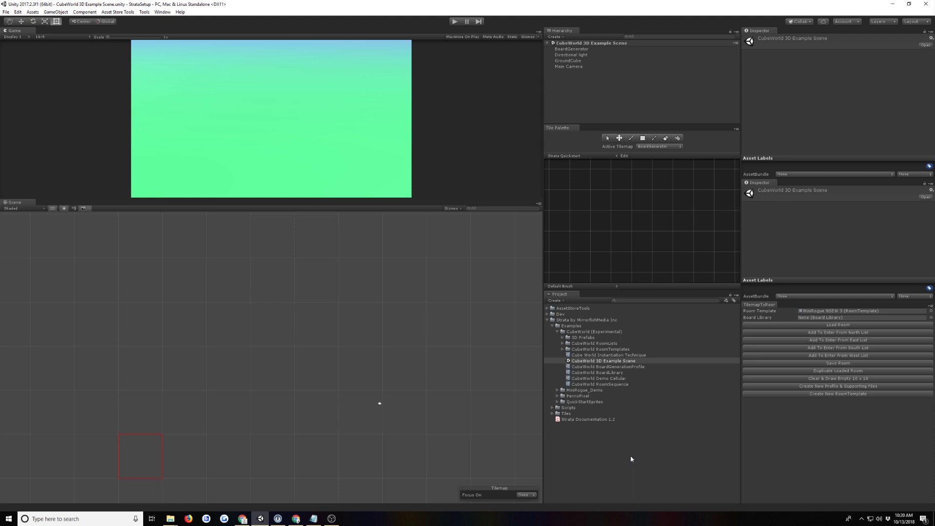
# - Clear the scene asset selection, collapse the CubeWorld (Experimental) folder and switch to OBS
pyautogui.click(618, 441)
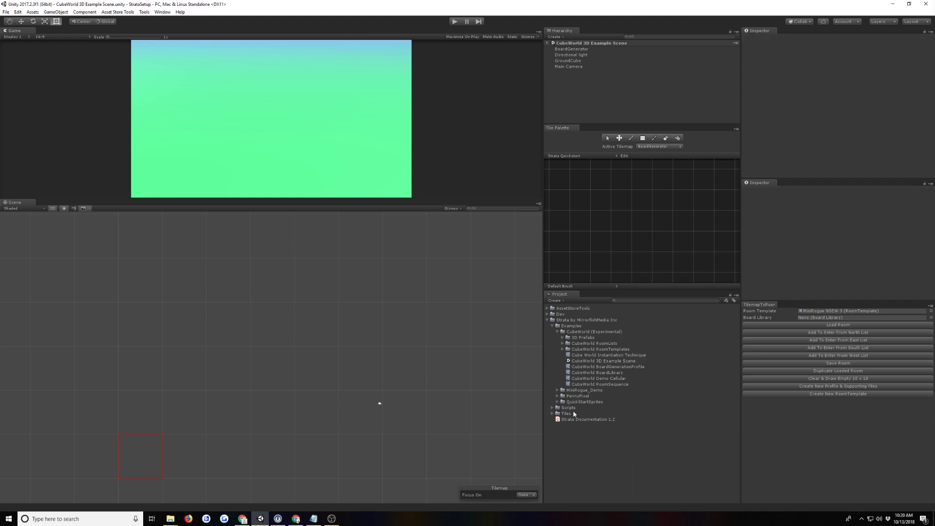
pyautogui.click(558, 332)
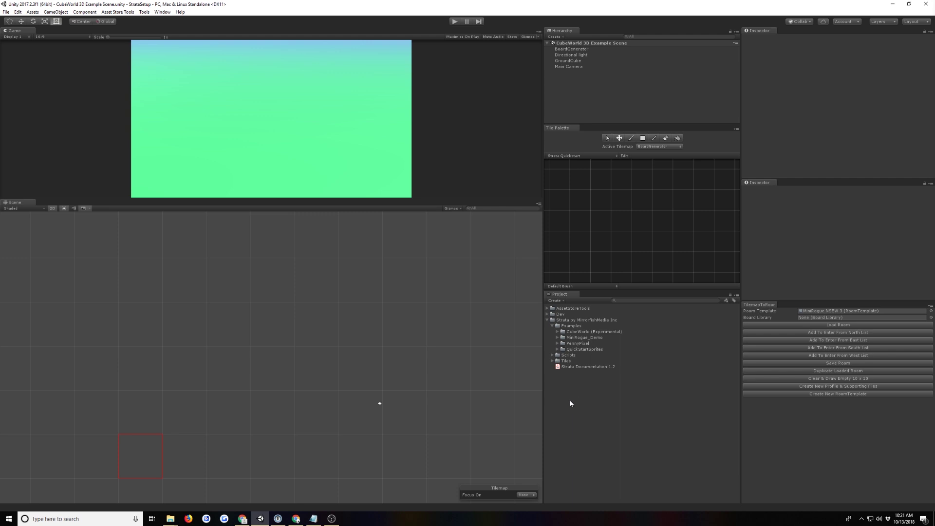
pyautogui.hotkey('alt', 'Tab')
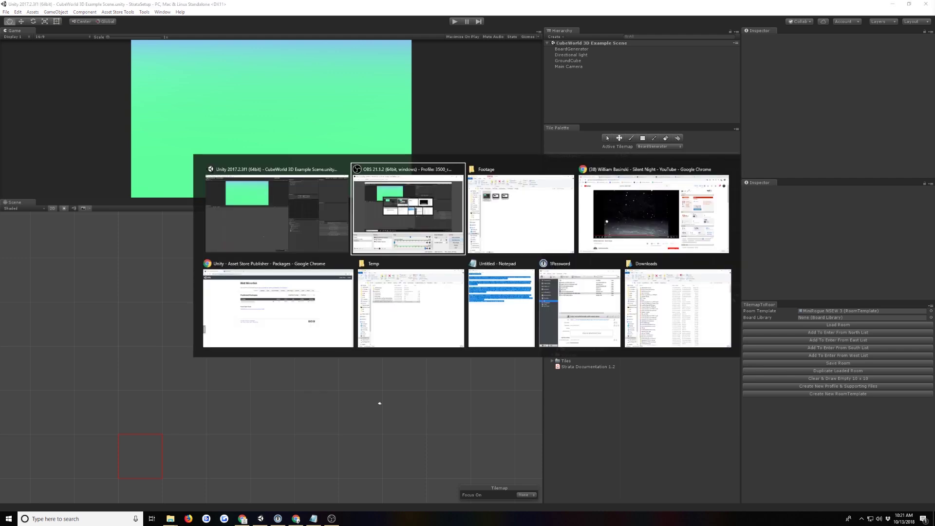